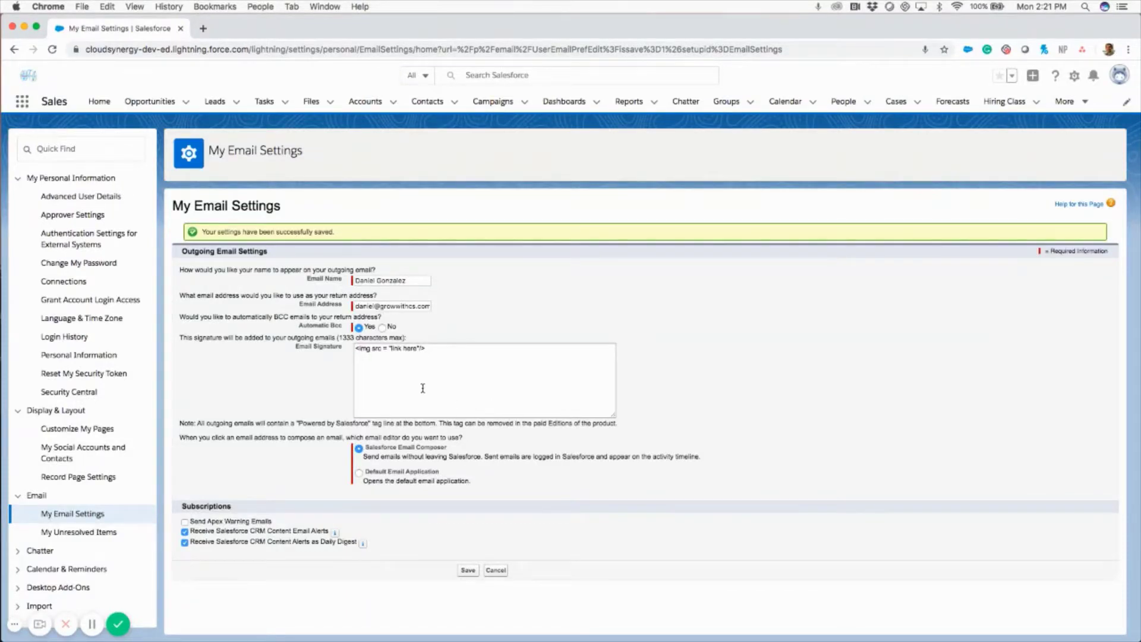
Locate the signature's placeholder link text, then open the 'transparent large logo' file preview
left_click_drag(354, 348, 435, 348)
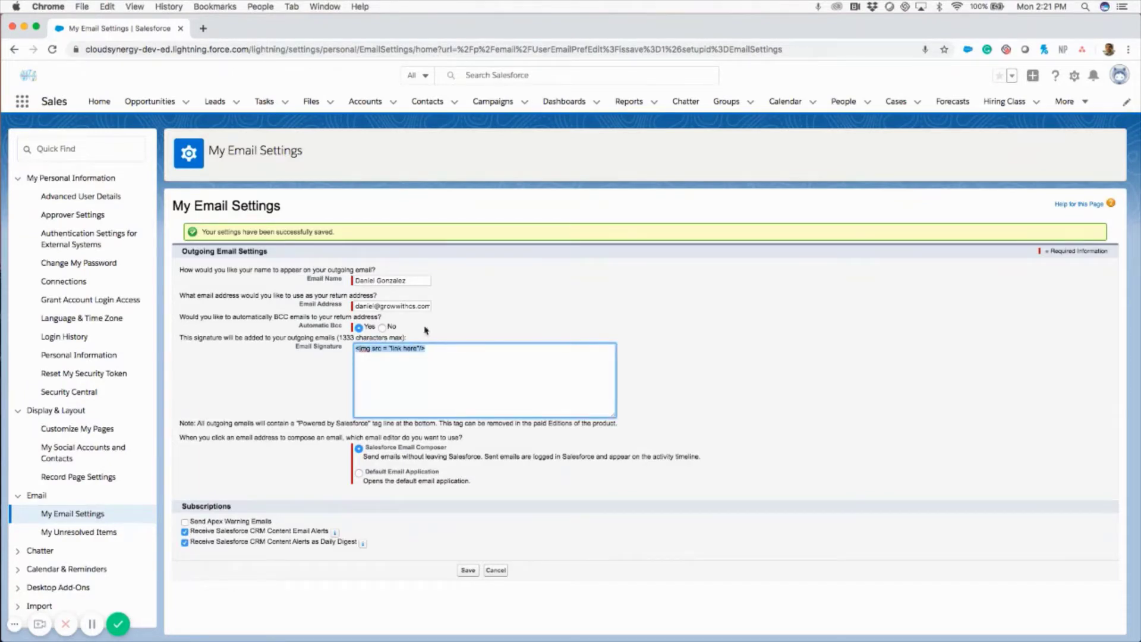
left_click(397, 350)
left_click_drag(417, 348, 396, 350)
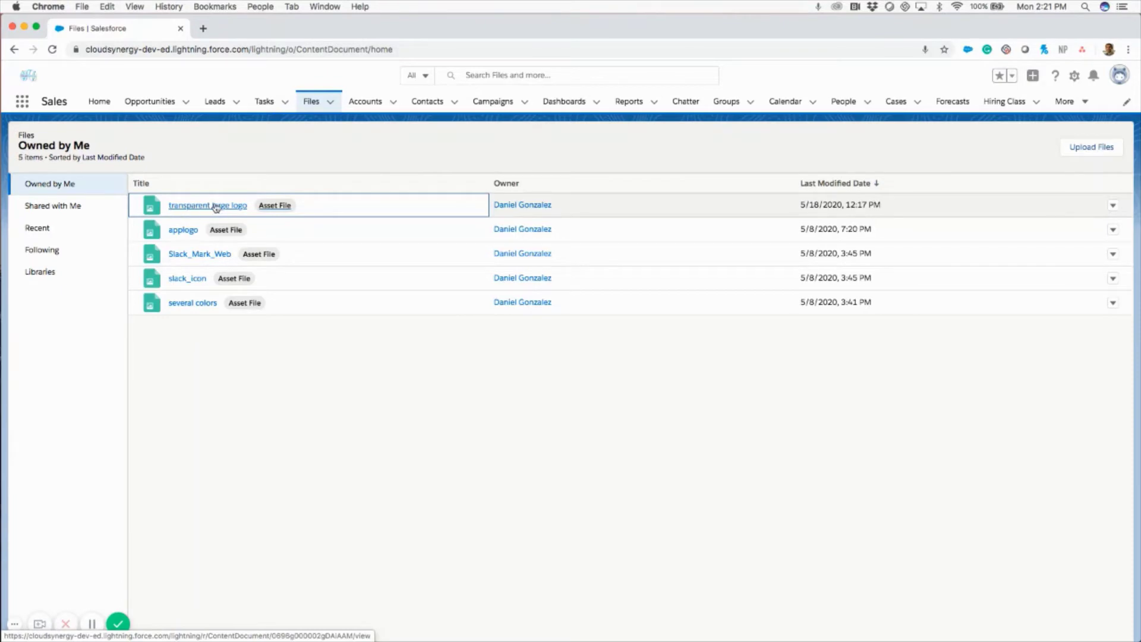
left_click(215, 205)
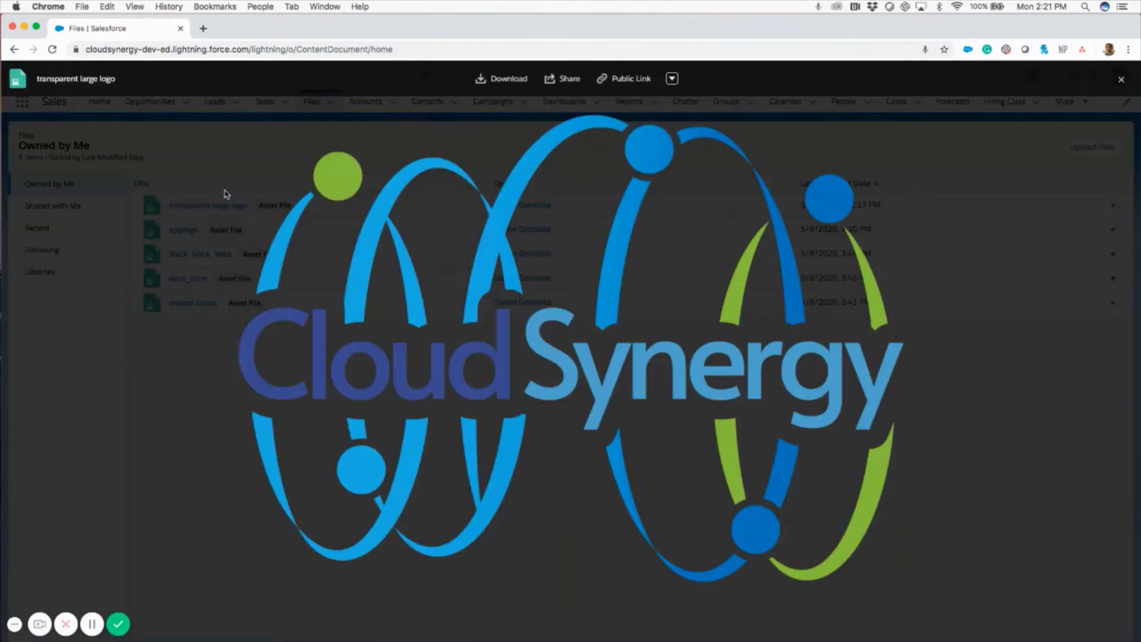
Create and copy the public link for the transparent large logo, then close the sharing dialog
left_click(629, 81)
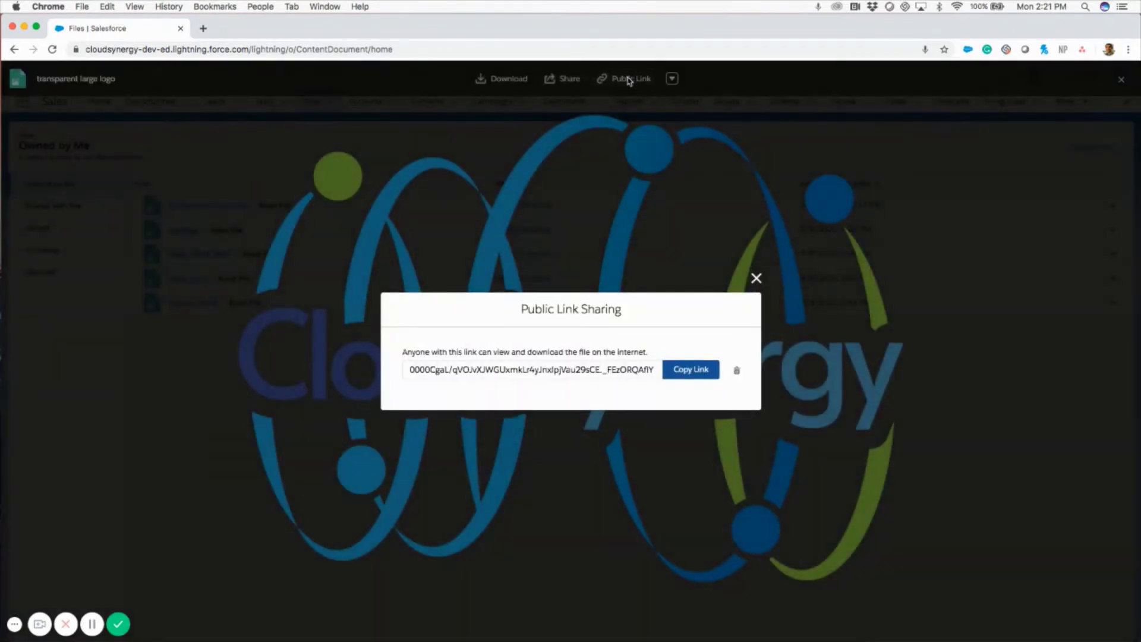
left_click(438, 370)
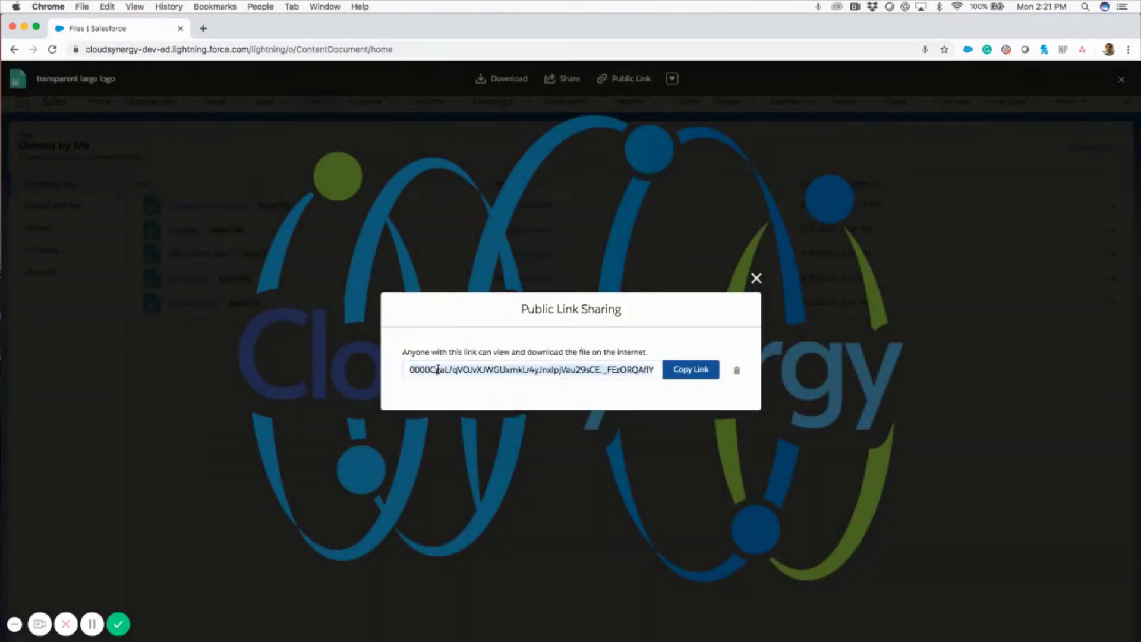
triple_click(437, 370)
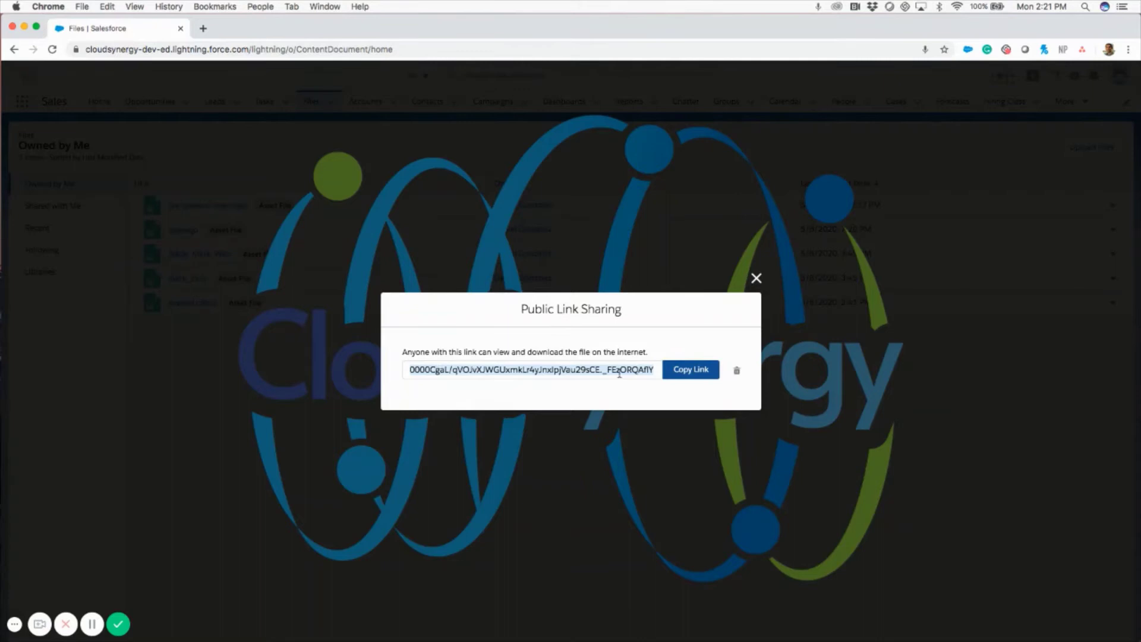
left_click(711, 374)
left_click(713, 364)
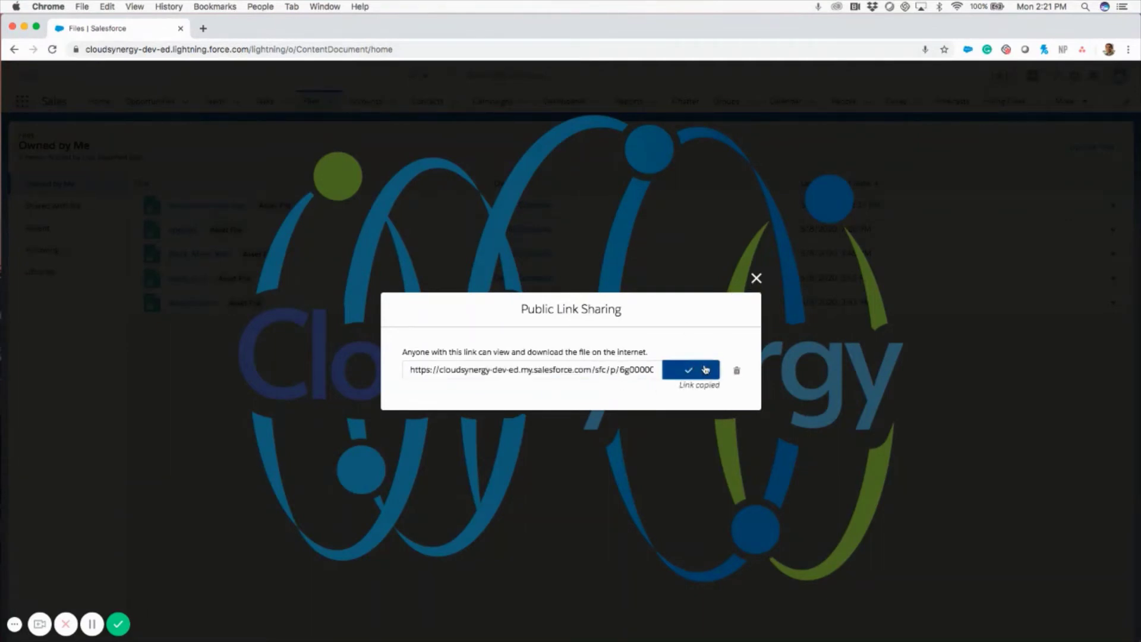
left_click(757, 278)
Close the logo preview and go to My Email Settings under the personal Settings pages
key("Escape")
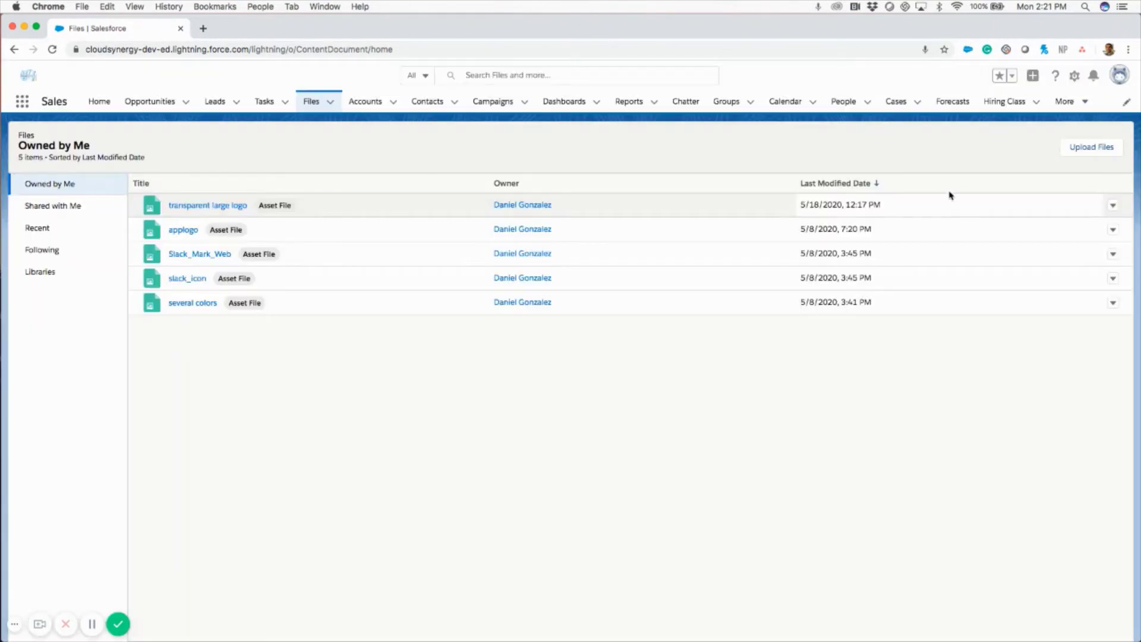
left_click(1119, 77)
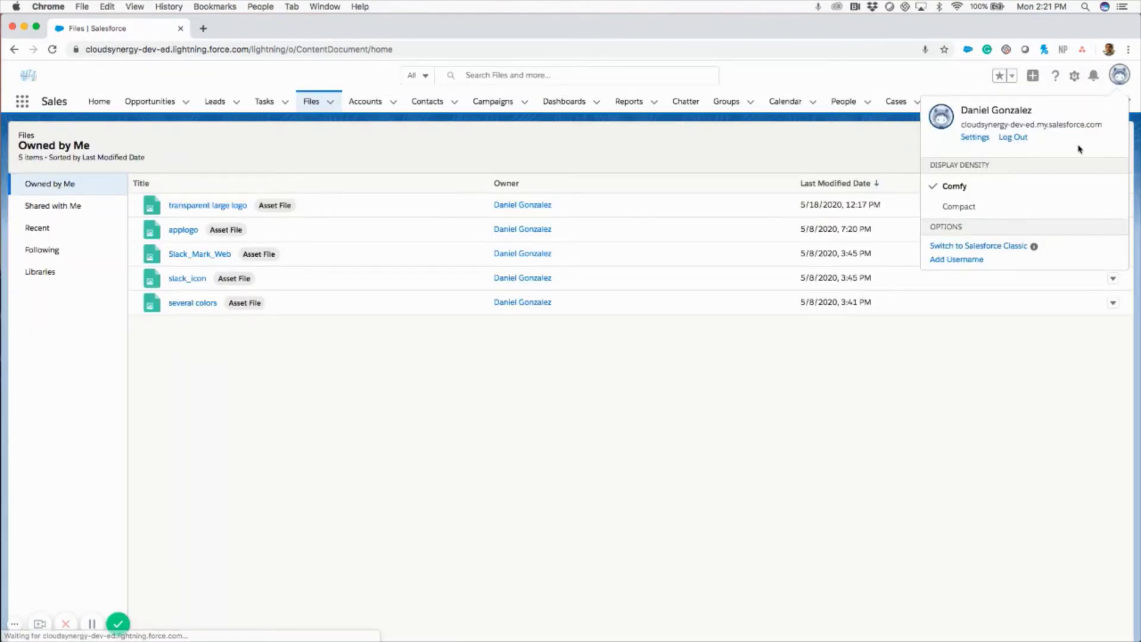
left_click(973, 139)
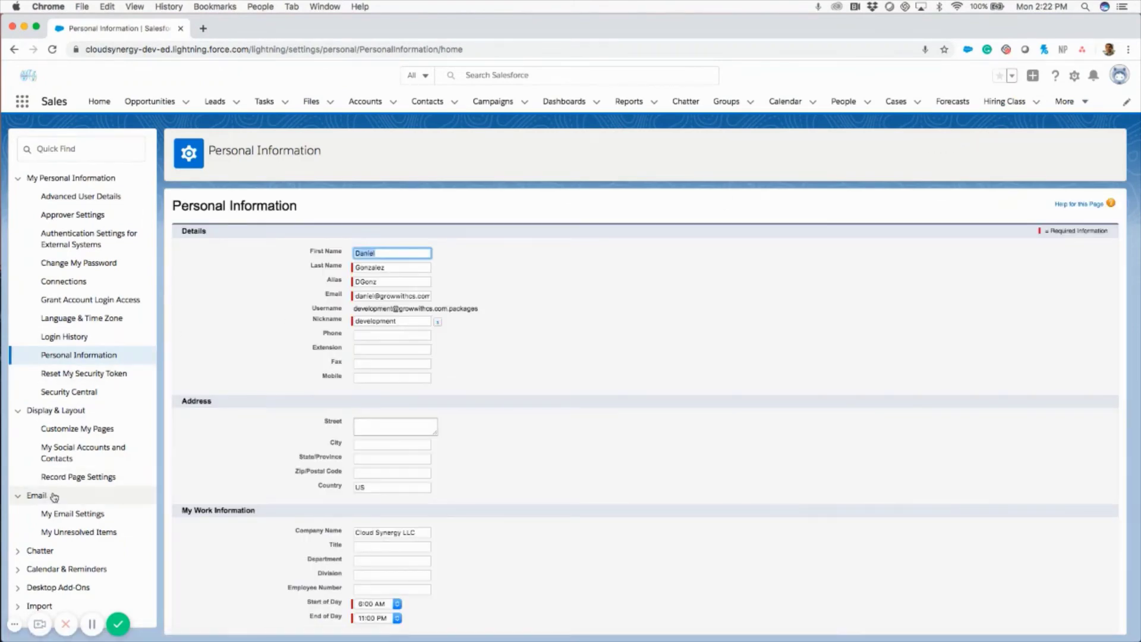
left_click(65, 514)
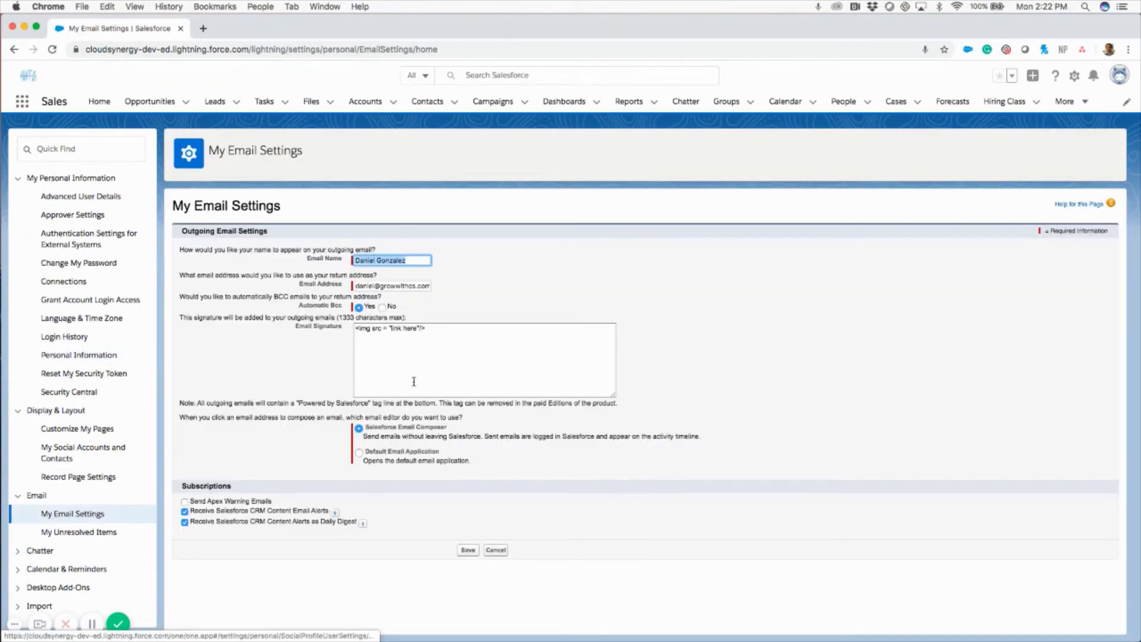
Paste the logo's public link over the 'link here' placeholder in Email Signature and save
left_click(391, 332)
left_click_drag(390, 328, 406, 327)
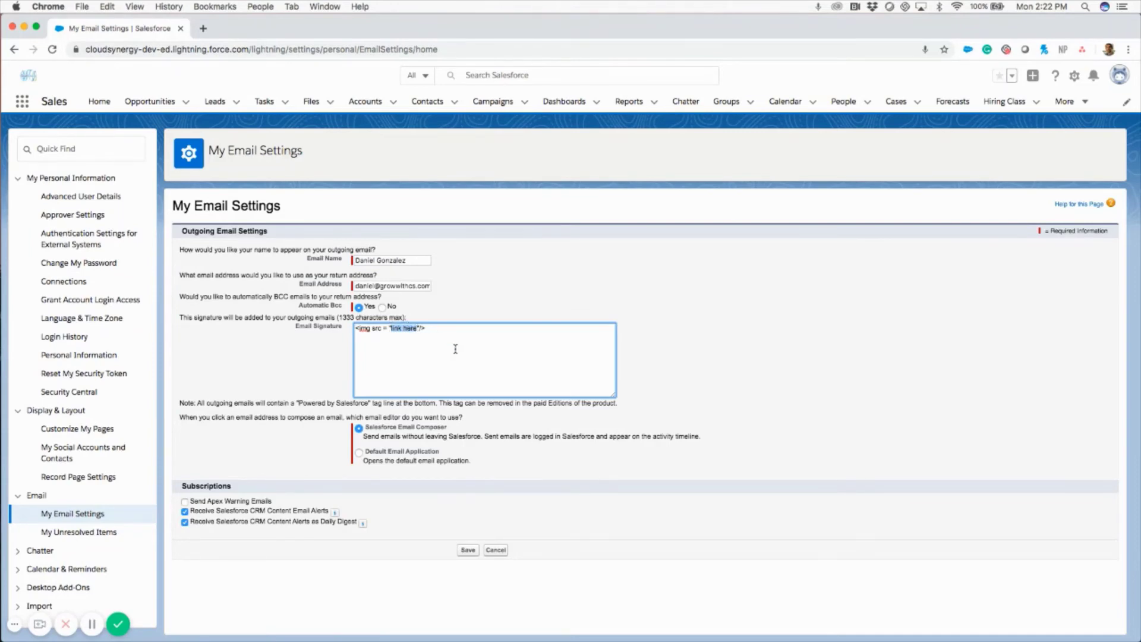
key("cmd+v")
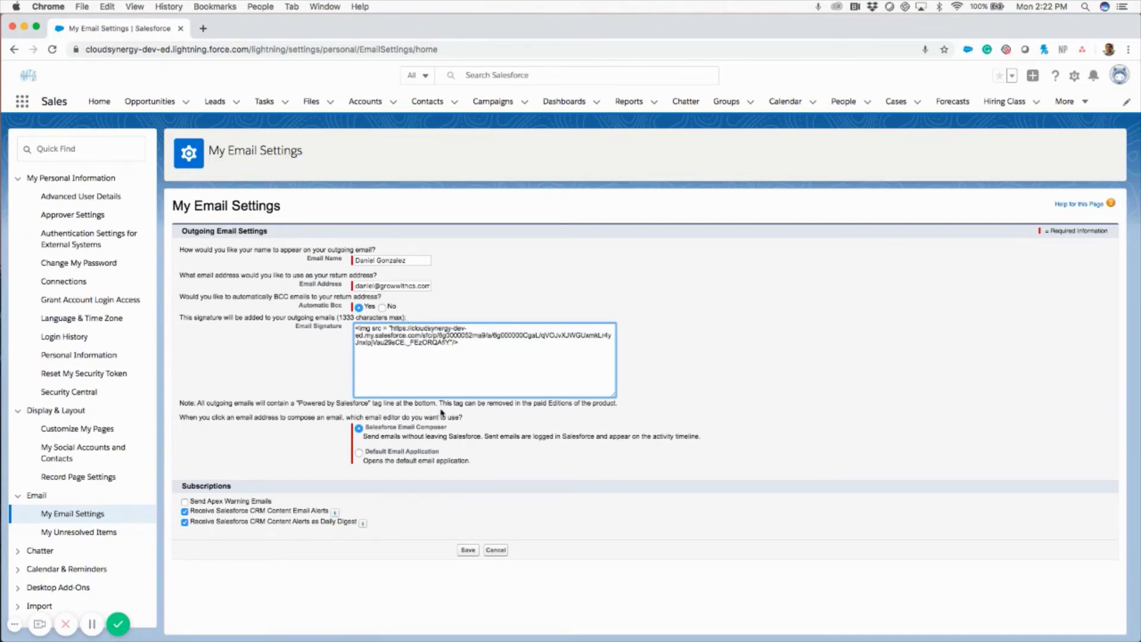
left_click(468, 550)
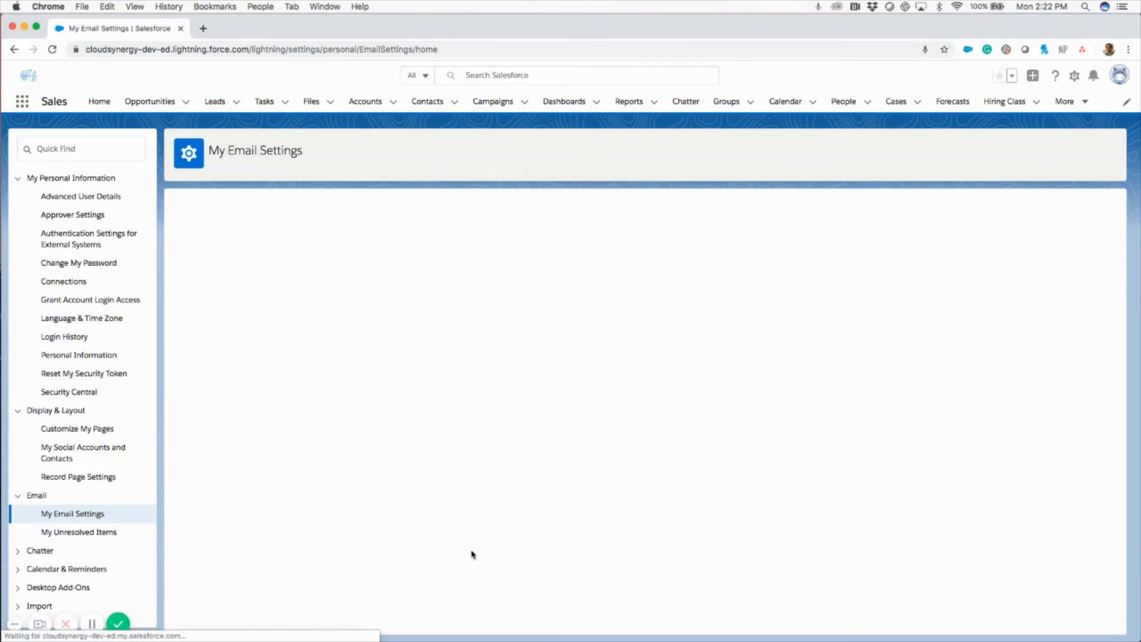